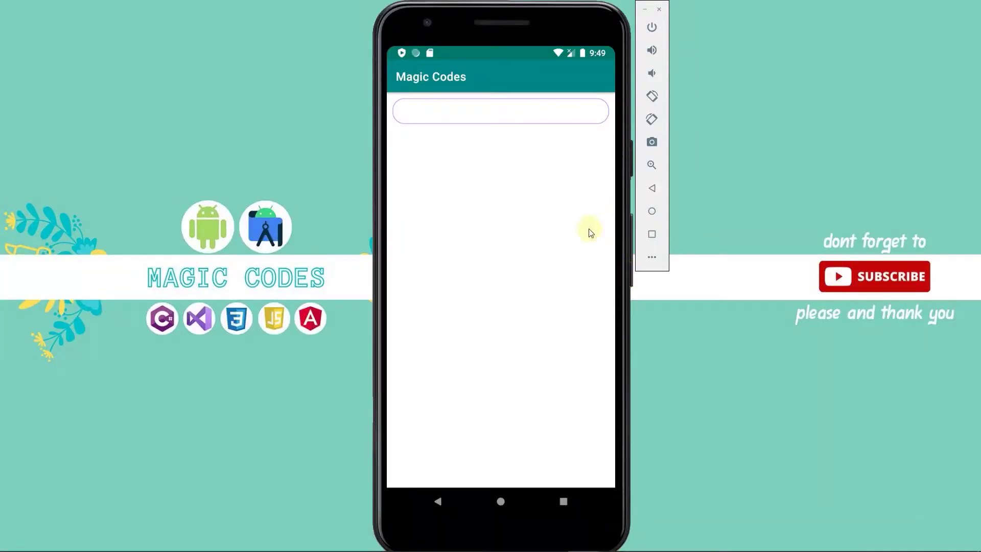
- Focus the empty outlined text field in the running Magic Codes app to enter 'magic codes'
{"action": "left_click", "coordinate": [491, 116]}
{"action": "type", "text": "magic codes"}
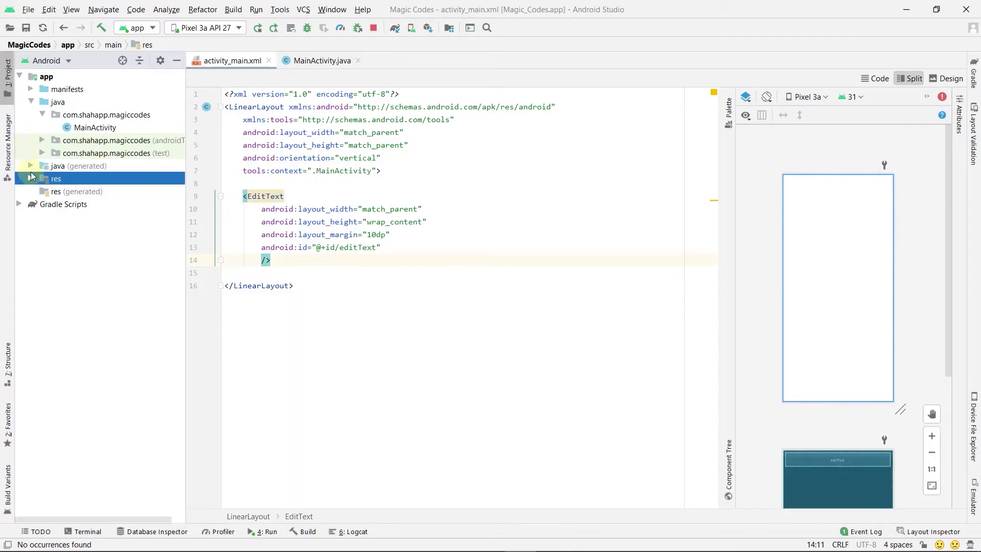
- Create drawable file rounded_edittext_background.xml in res/drawable, replacing the selector root with shape
{"action": "left_click", "coordinate": [30, 178]}
{"action": "left_click", "coordinate": [44, 191]}
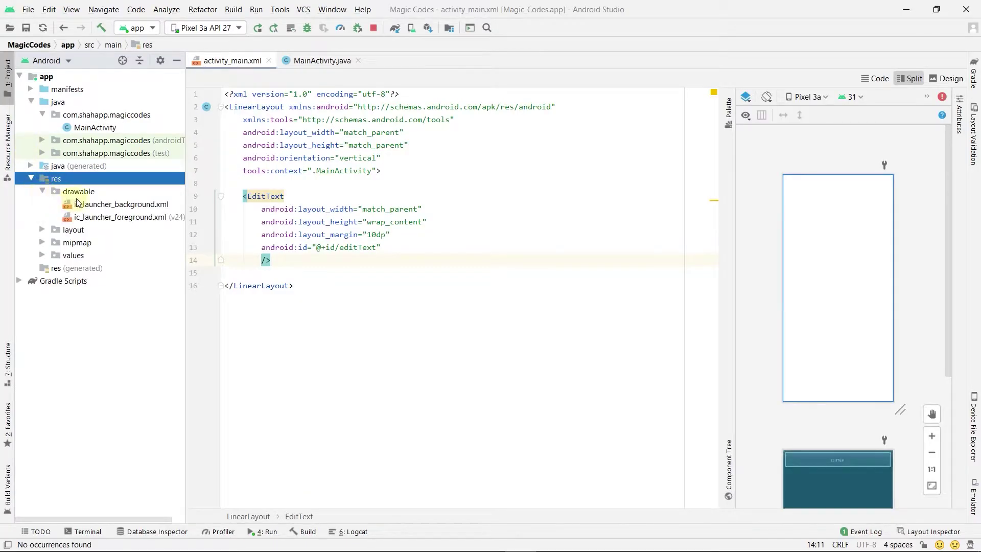
{"action": "right_click", "coordinate": [79, 192]}
{"action": "left_click", "coordinate": [314, 155]}
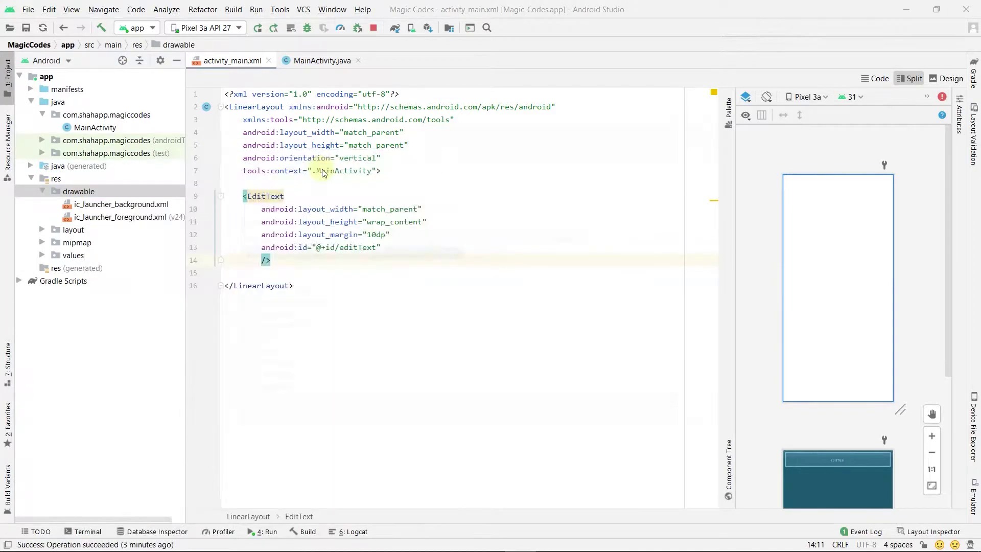
{"action": "type", "text": "rounded_edittext_background"}
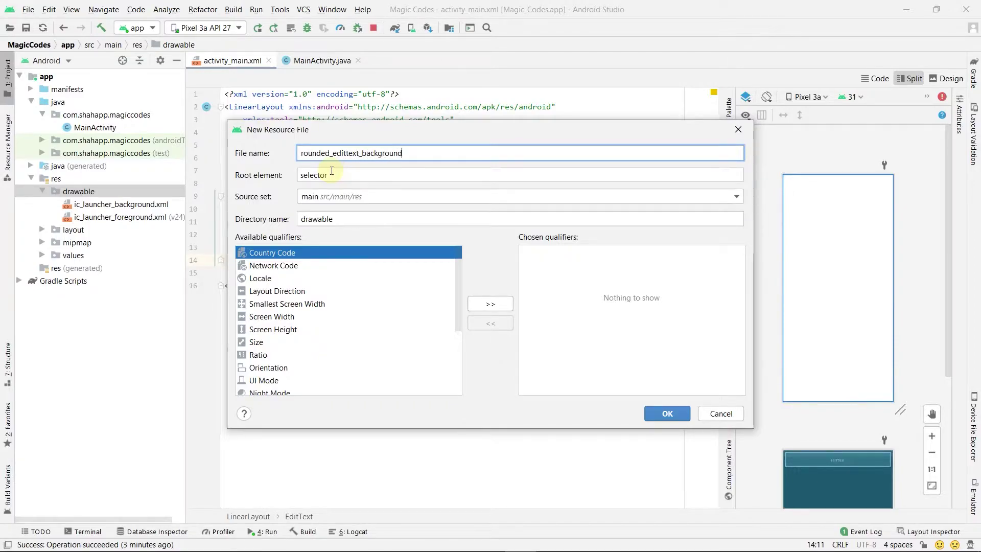
{"action": "left_click", "coordinate": [331, 171]}
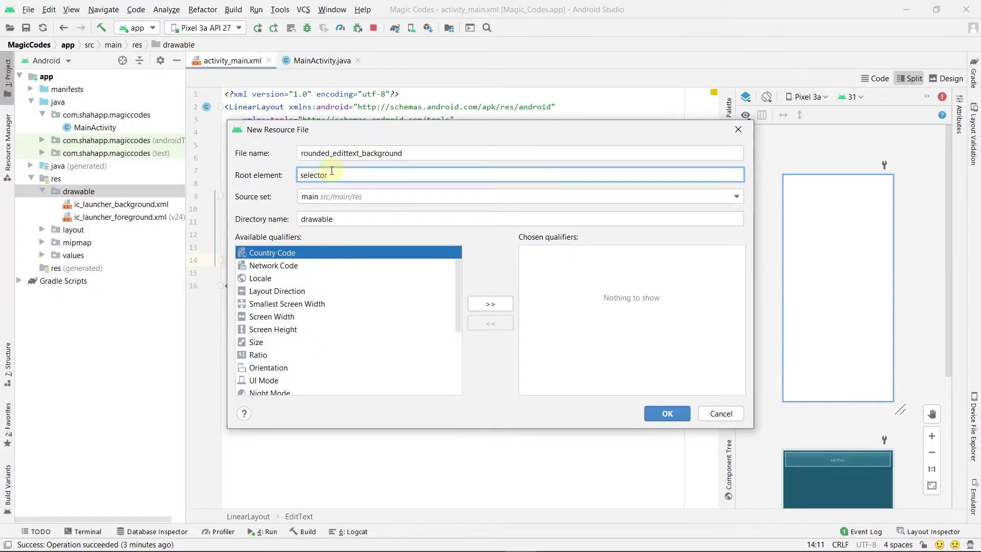
{"action": "key", "text": "ctrl+a"}
{"action": "type", "text": "shape"}
- Create the shape file and set its android:shape to rectangle
{"action": "key", "text": "Return"}
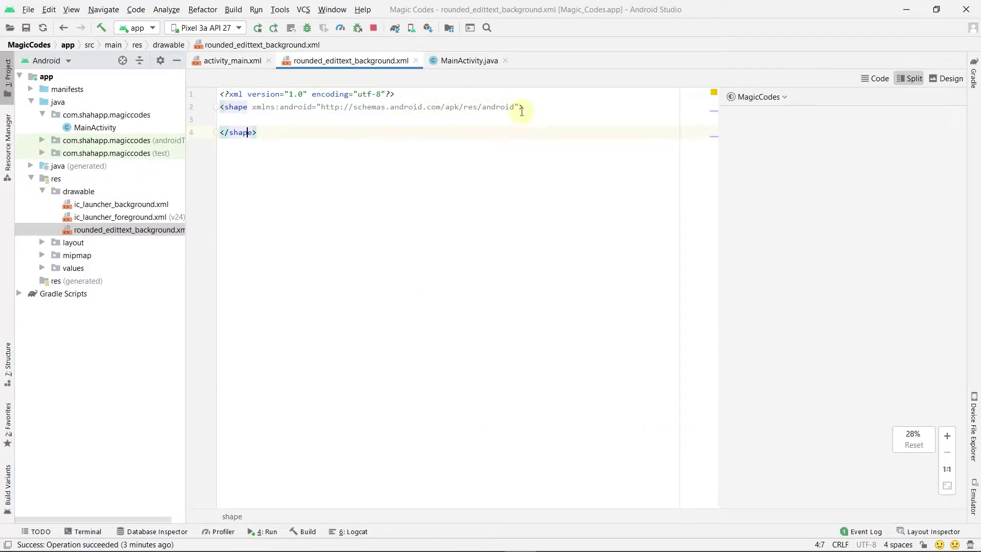
{"action": "left_click", "coordinate": [518, 108]}
{"action": "key", "text": "Return"}
{"action": "type", "text": "sh>"}
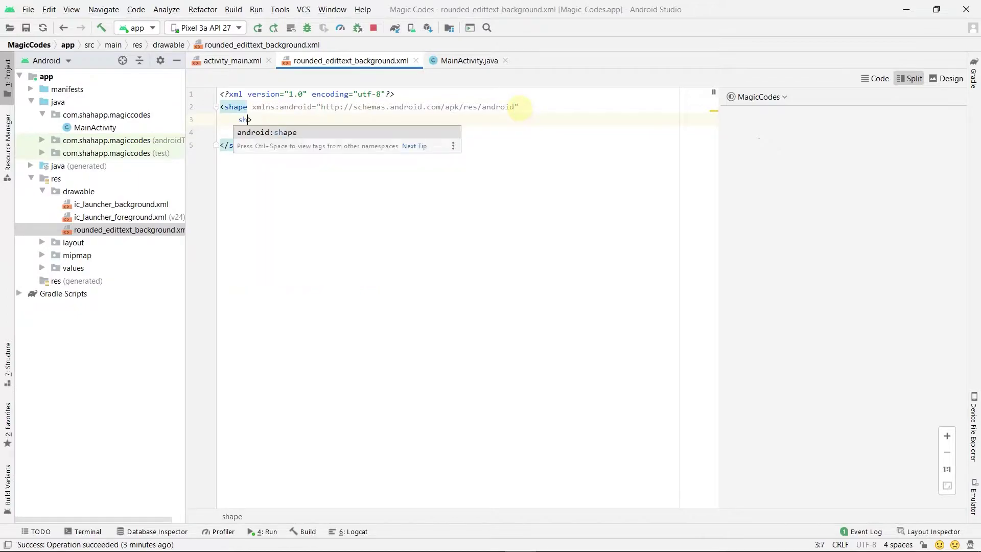
{"action": "key", "text": "Return"}
{"action": "key", "text": "Return"}
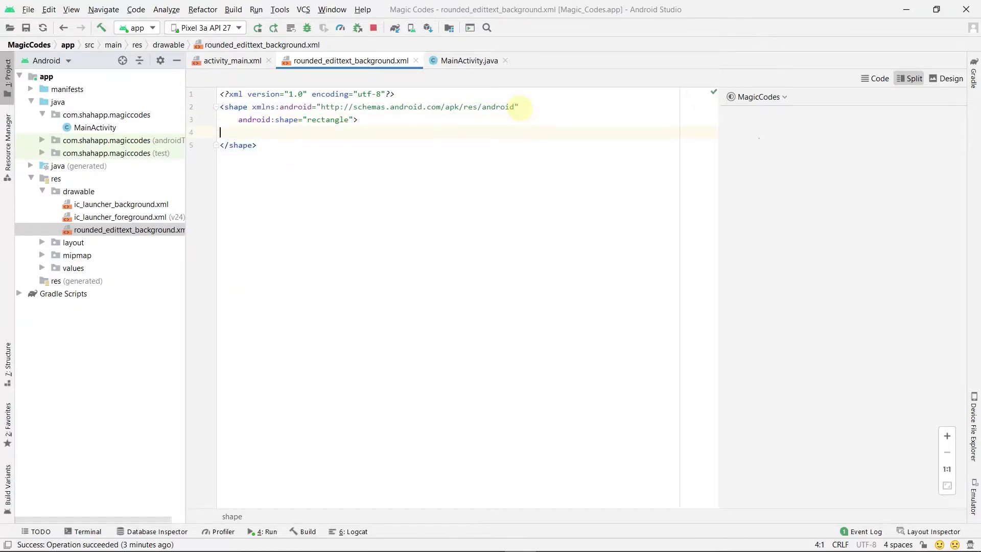
{"action": "type", "text": "<solid a"}
{"action": "key", "text": "Return"}
{"action": "type", "text": "#"}
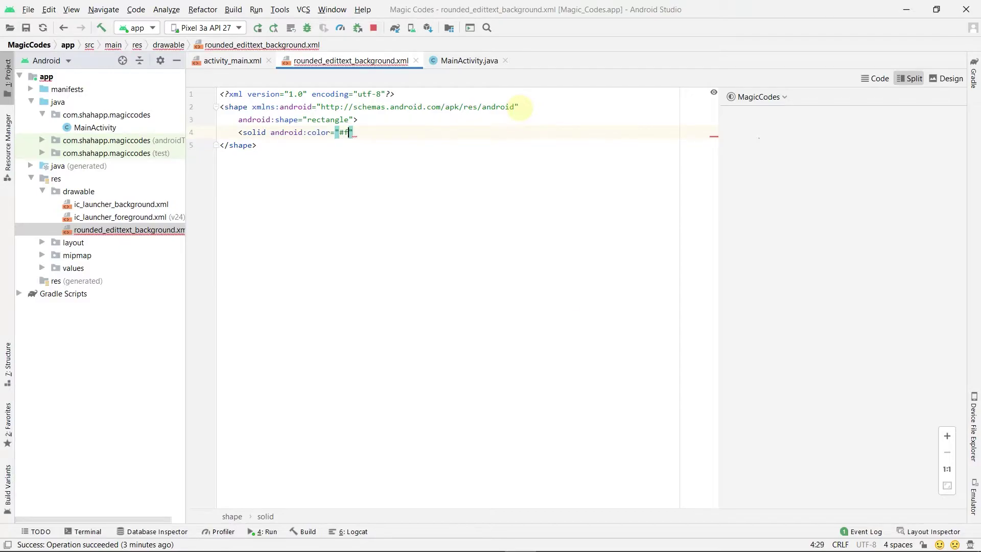
{"action": "type", "text": "ffffff\""}
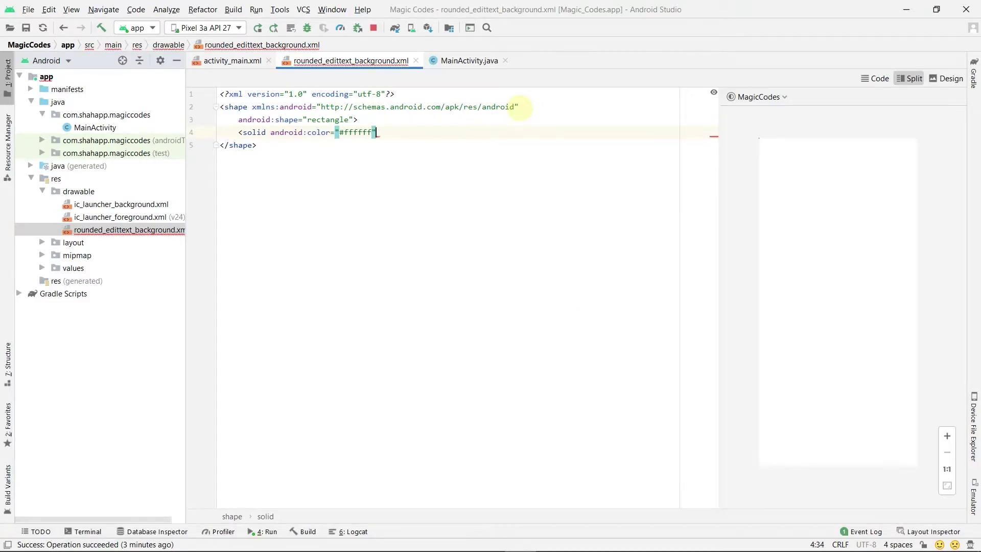
- Add a corners element with a 20dp radius below the white solid fill
{"action": "key", "text": "Return"}
{"action": "type", "text": "<"}
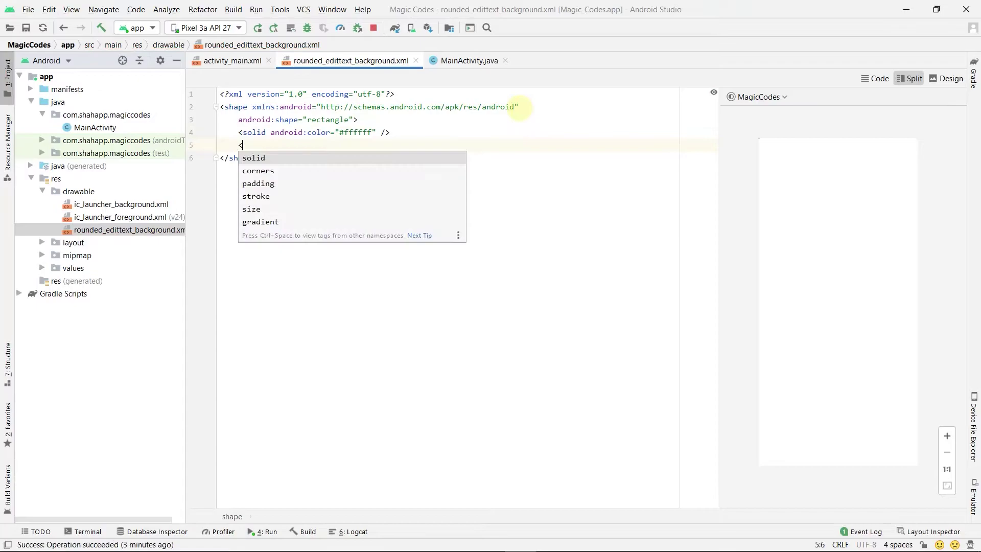
{"action": "type", "text": "co"}
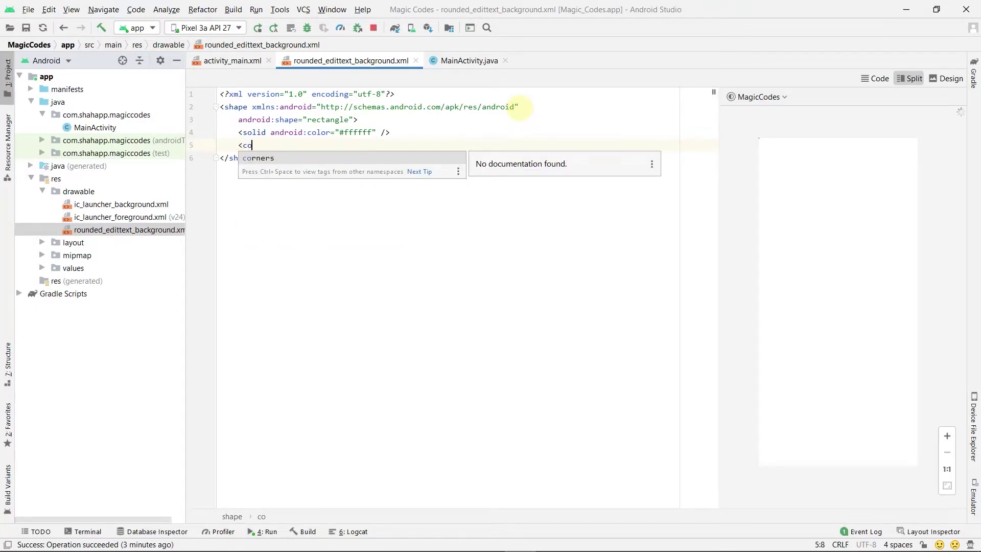
{"action": "key", "text": "Return"}
{"action": "type", "text": "rners android:radius=\""}
{"action": "key", "text": "Return"}
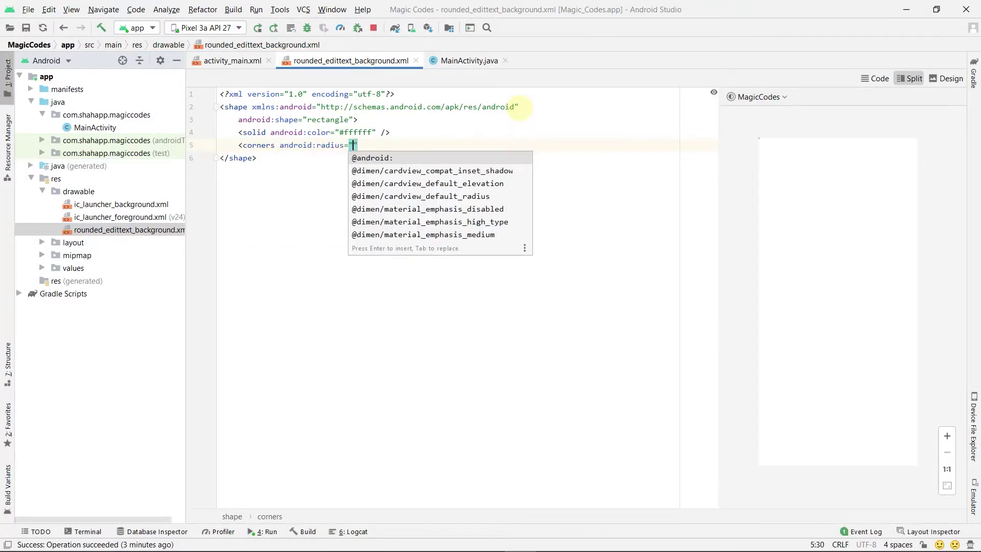
{"action": "type", "text": "20dp"}
{"action": "key", "text": "Right"}
- Add a stroke of 1dp width in colorSecondary
{"action": "key", "text": "Return"}
{"action": "type", "text": "<str"}
{"action": "key", "text": "Return"}
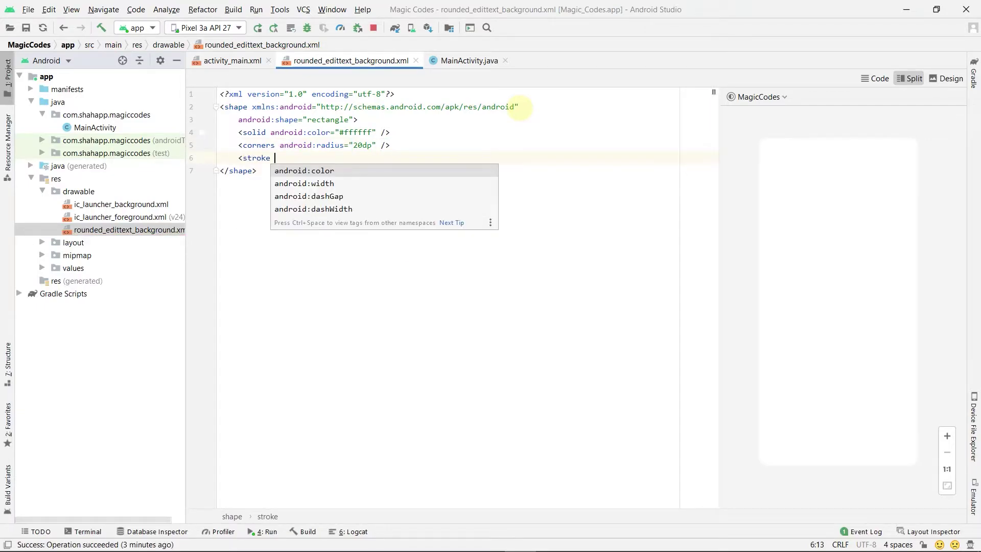
{"action": "key", "text": "Down"}
{"action": "key", "text": "Return"}
{"action": "type", "text": "1"}
{"action": "key", "text": "Return"}
{"action": "key", "text": "Return"}
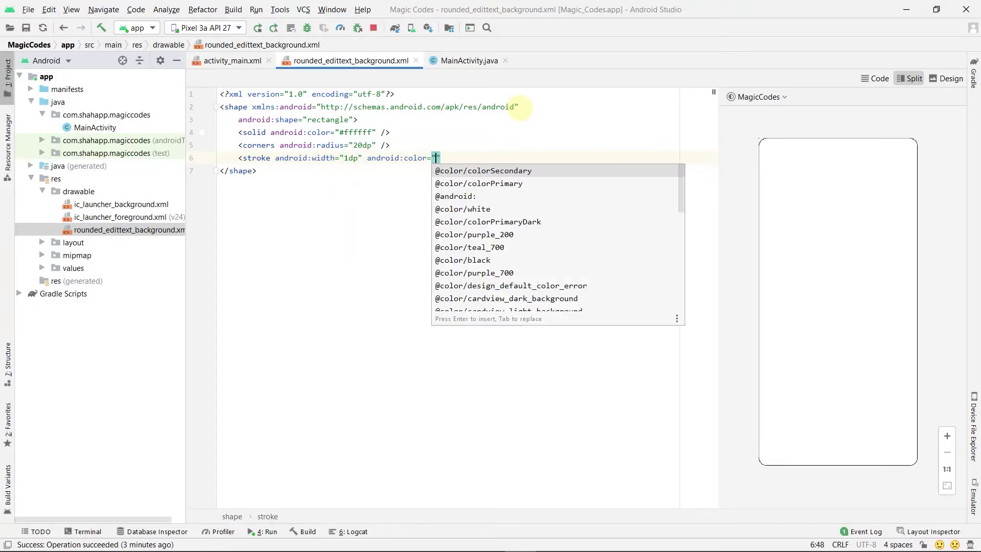
{"action": "type", "text": "@color/colorSecondary"}
{"action": "key", "text": "Return"}
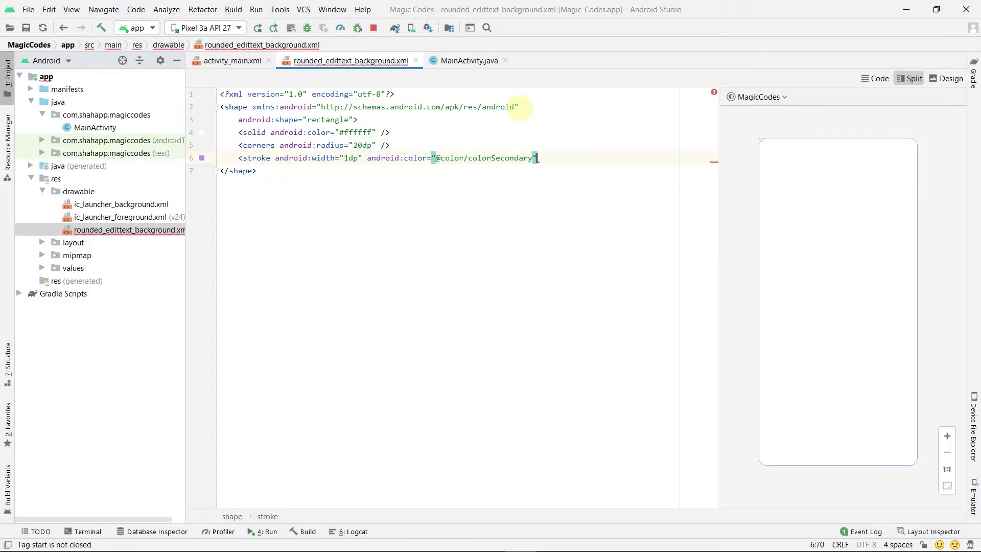
{"action": "type", "text": " />"}
- Add 10dp padding on the top, bottom, right and left sides
{"action": "key", "text": "Return"}
{"action": "type", "text": "<"}
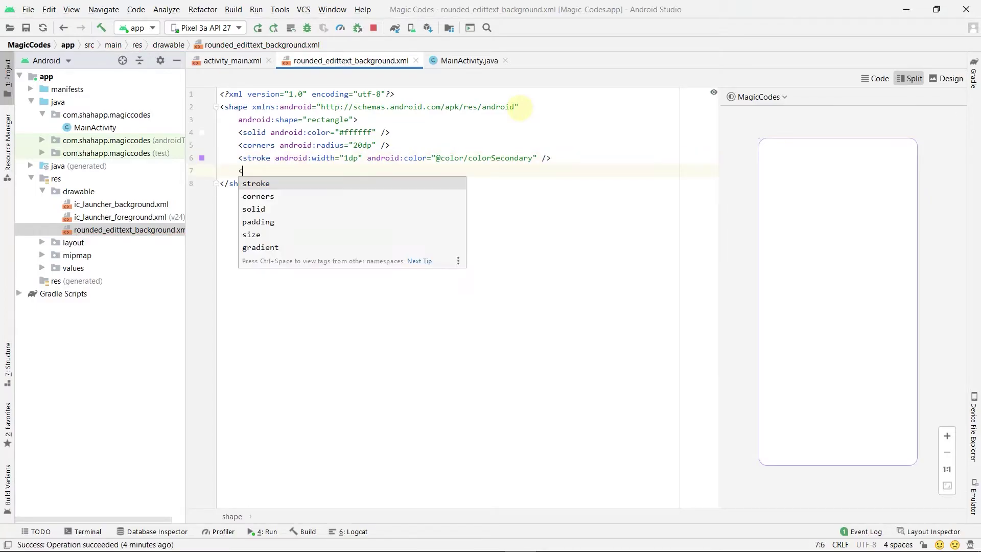
{"action": "type", "text": "p"}
{"action": "key", "text": "Return"}
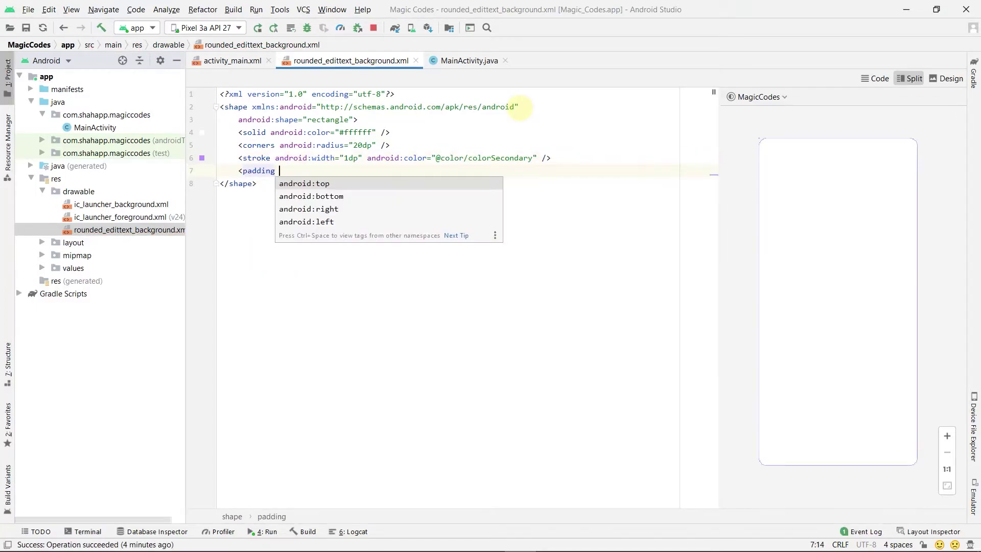
{"action": "key", "text": "Return"}
{"action": "type", "text": "10"}
{"action": "key", "text": "Return"}
{"action": "key", "text": "Return"}
{"action": "type", "text": "10d\""}
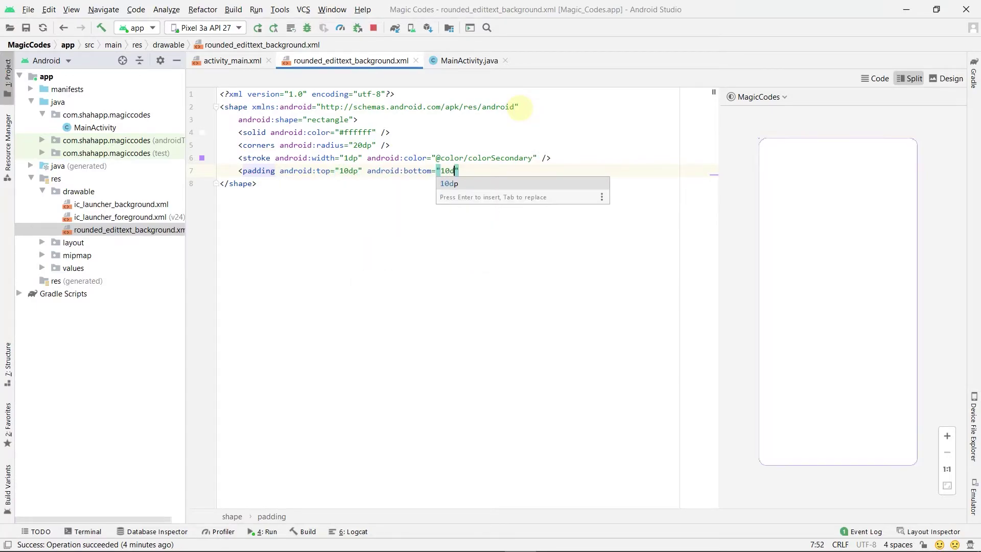
{"action": "key", "text": "Return"}
{"action": "key", "text": "Return"}
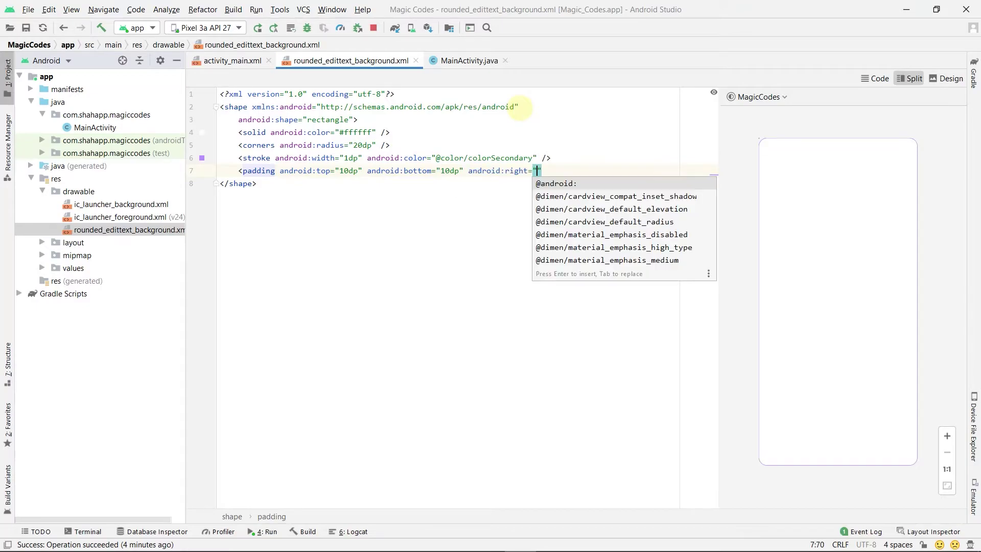
{"action": "type", "text": "10d"}
{"action": "key", "text": "Return"}
{"action": "key", "text": "Right"}
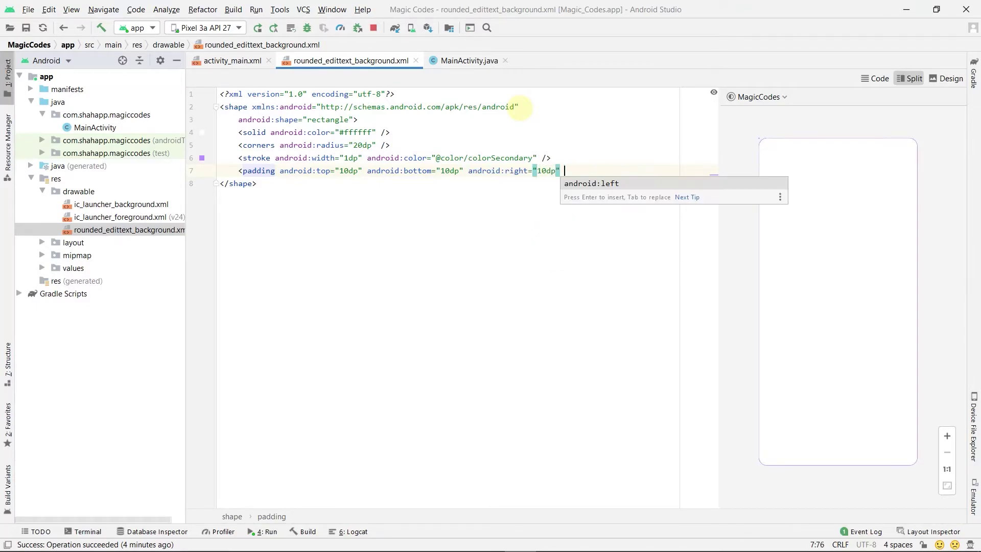
{"action": "key", "text": "Return"}
{"action": "type", "text": "10"}
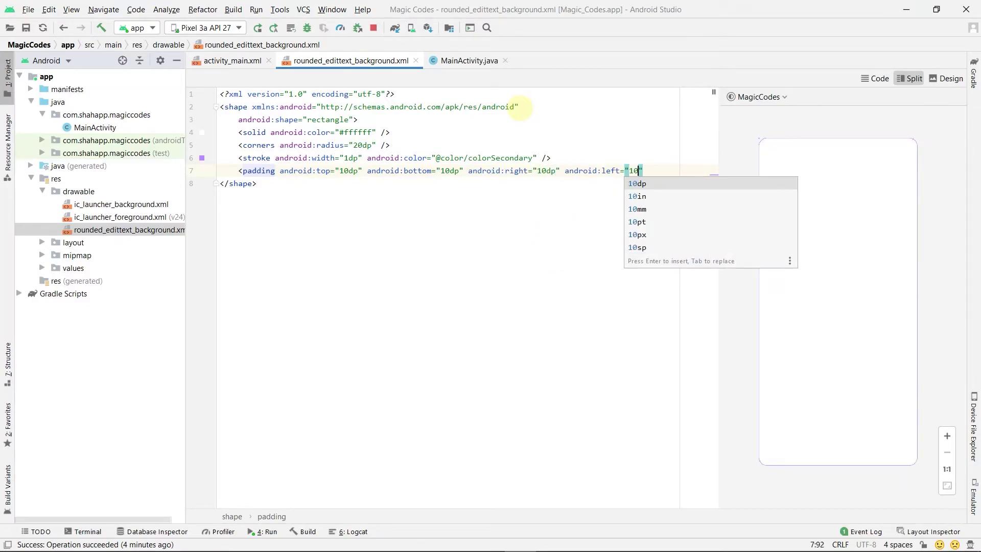
{"action": "key", "text": "Return"}
{"action": "type", "text": "/>"}
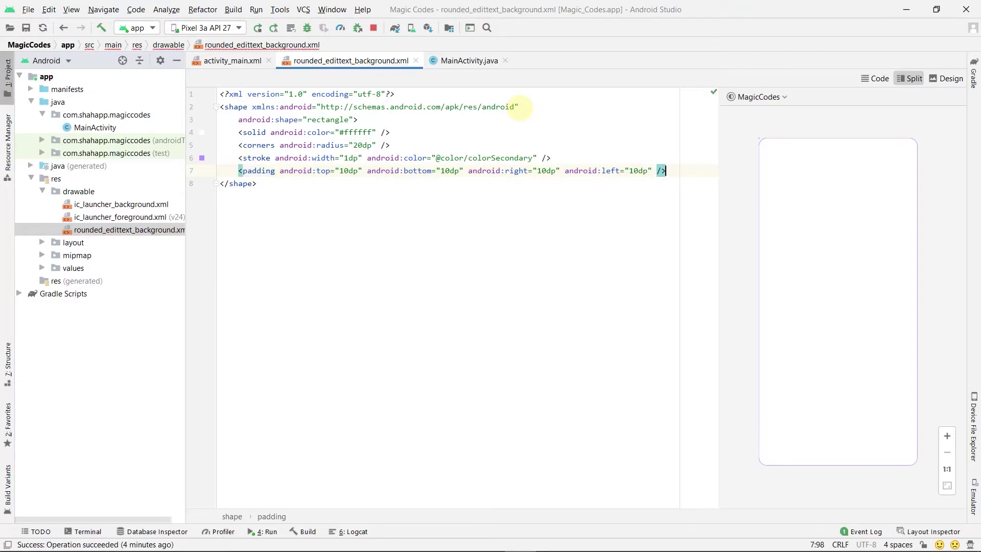
{"action": "left_click", "coordinate": [231, 59]}
{"action": "key", "text": "Return"}
{"action": "type", "text": "back"}
{"action": "key", "text": "Return"}
{"action": "type", "text": "dra"}
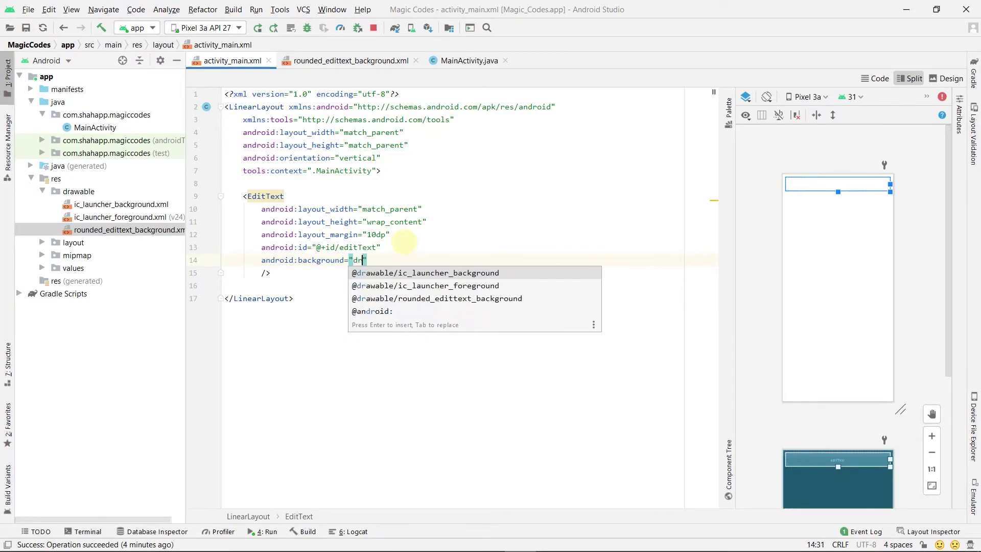
{"action": "key", "text": "Down"}
{"action": "key", "text": "Down"}
{"action": "key", "text": "Return"}
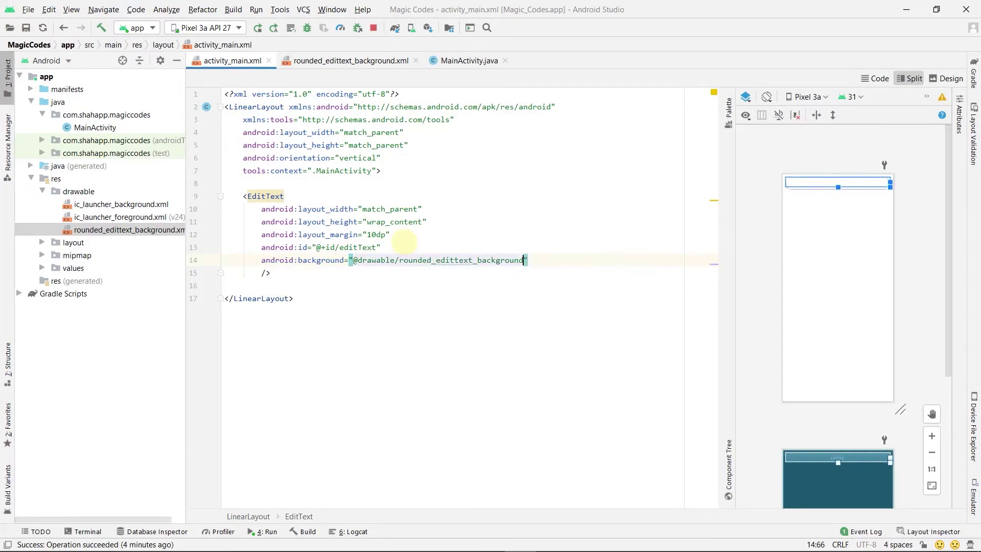
{"action": "left_click", "coordinate": [258, 28]}
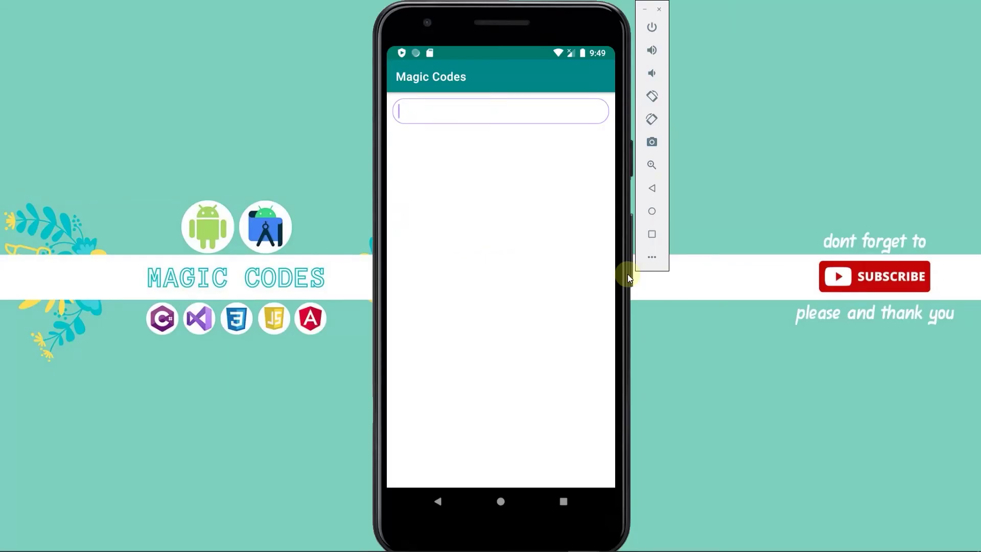
{"action": "left_click", "coordinate": [493, 121]}
{"action": "type", "text": "magic"}
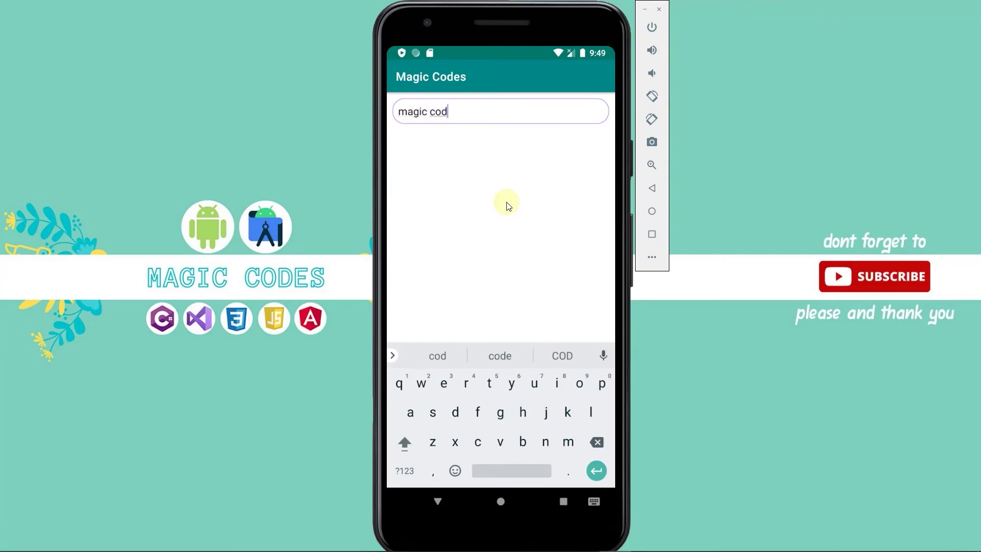